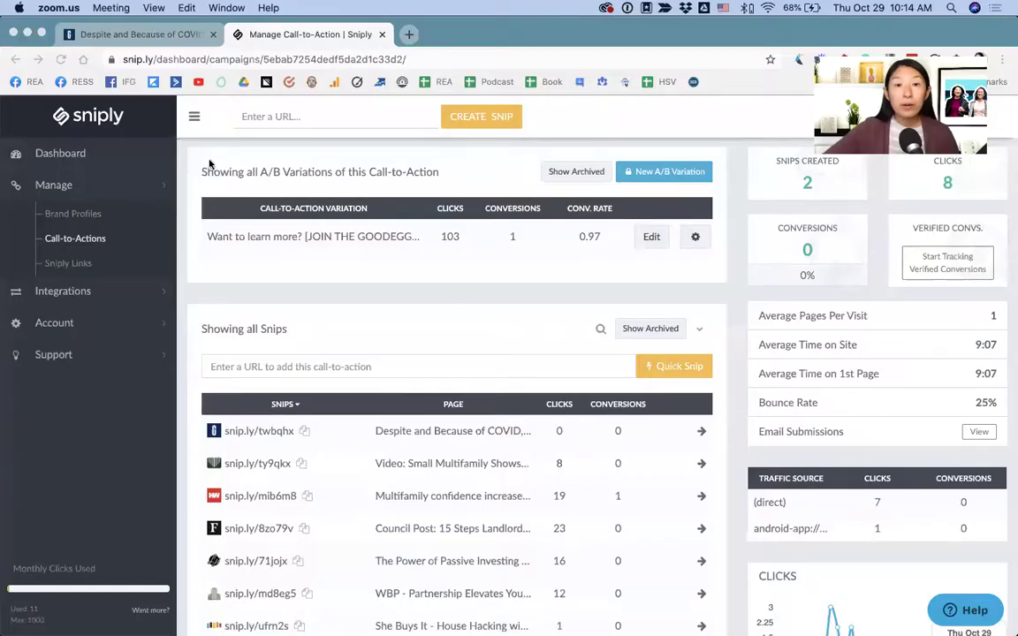
Look through the GlobeSt article on multifamily developers from its headline down to the author and related-topic sections
click(131, 37)
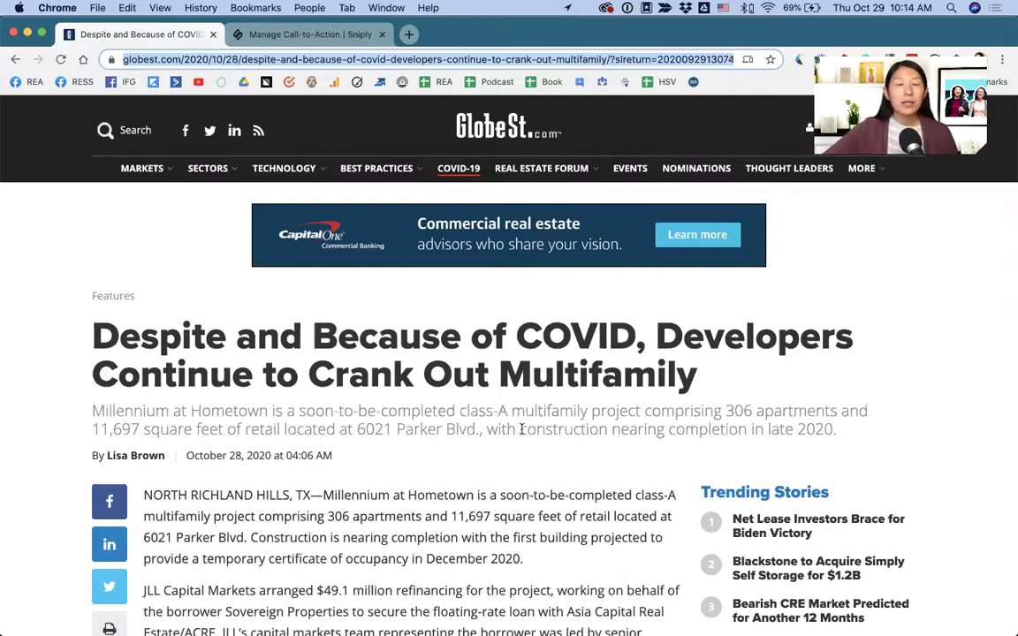
click(389, 442)
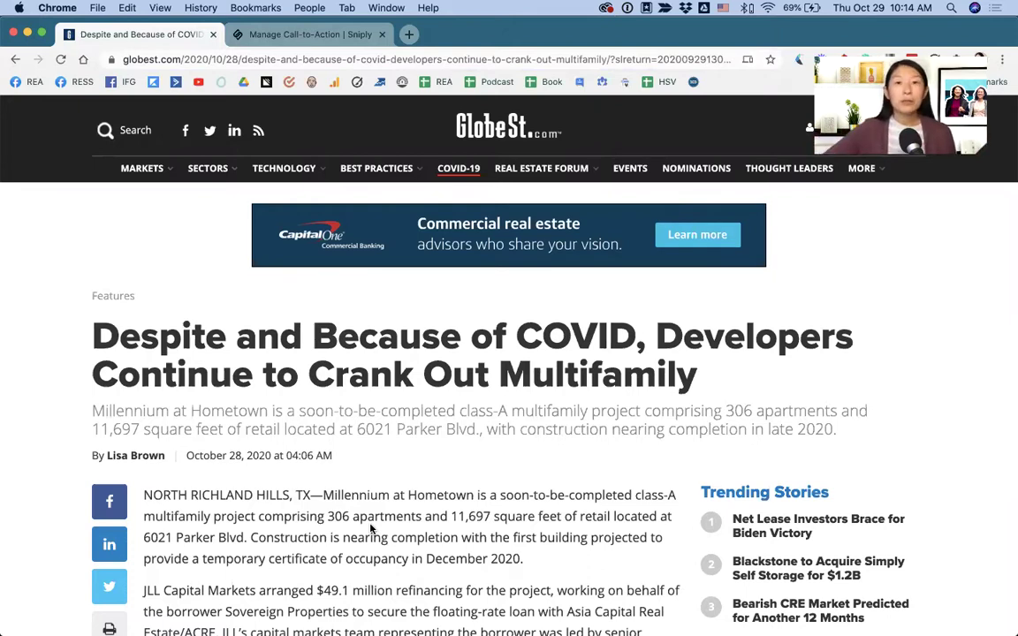
click(287, 62)
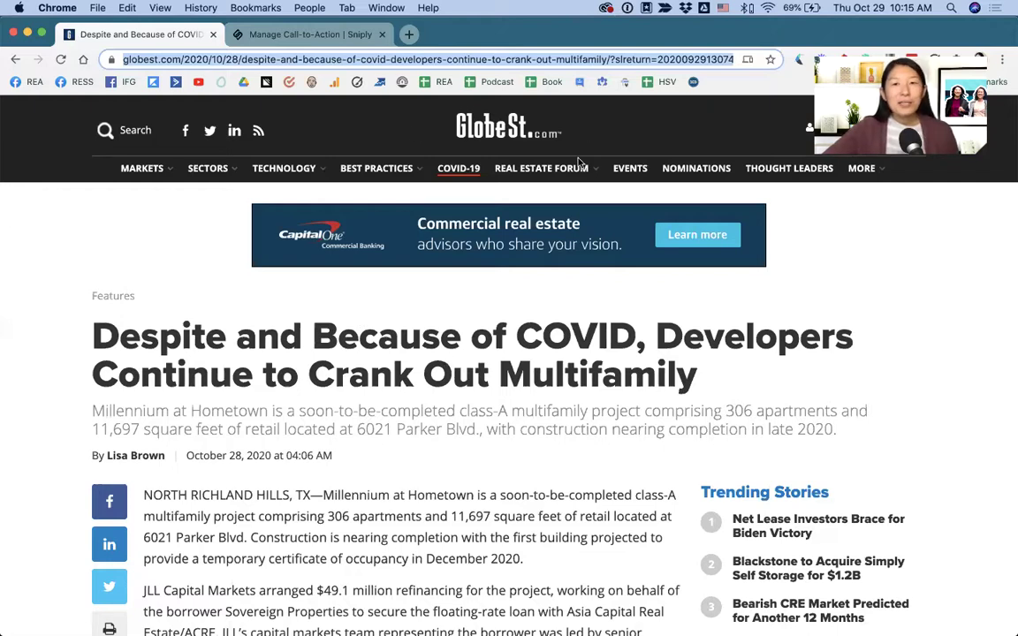
scroll(477, 583, down, 10)
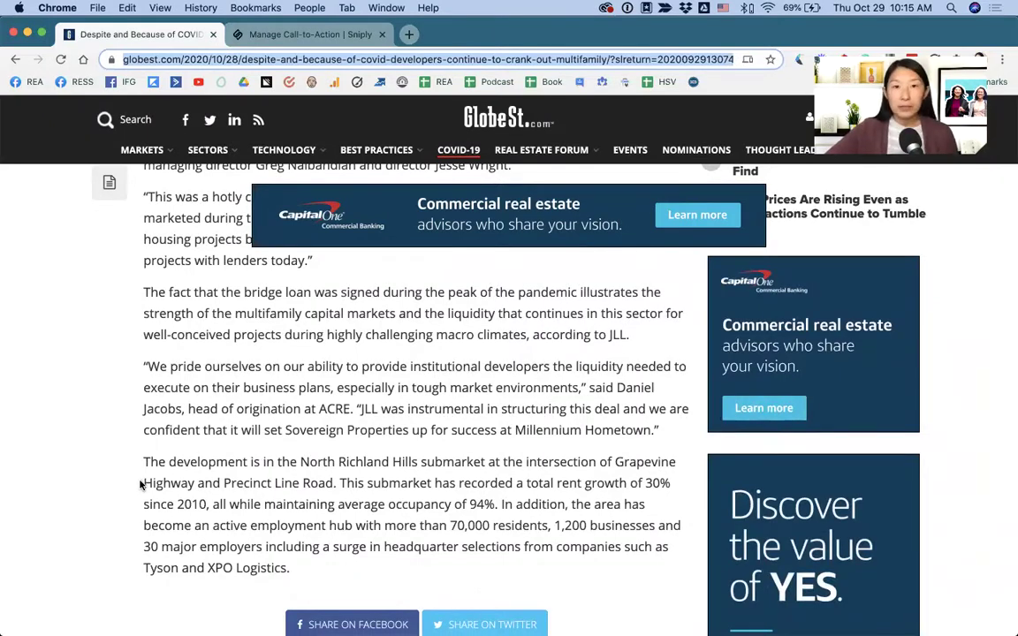
scroll(140, 485, down, 5)
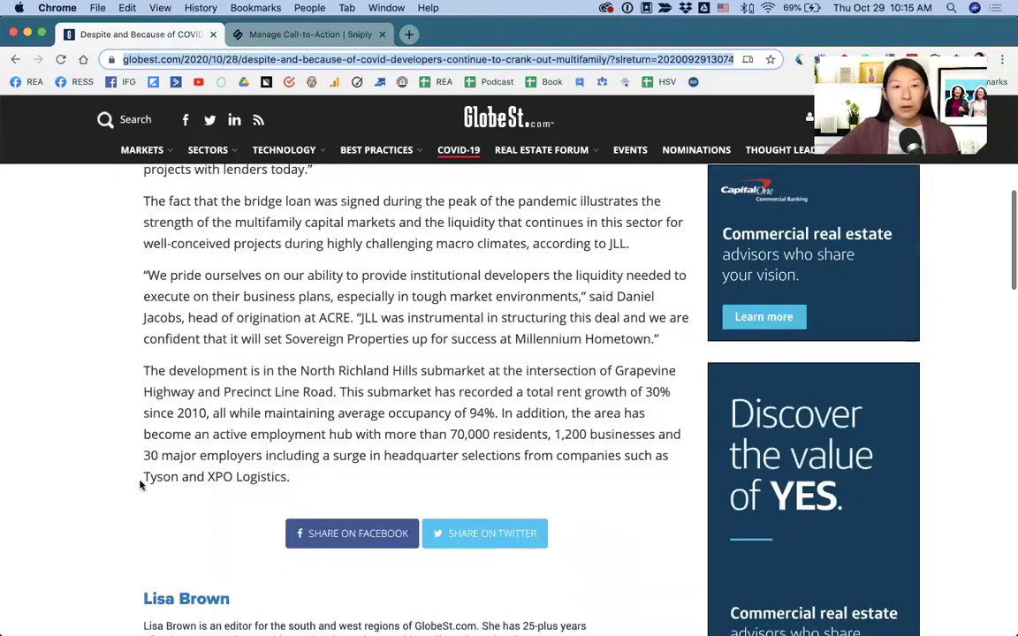
scroll(84, 458, down, 10)
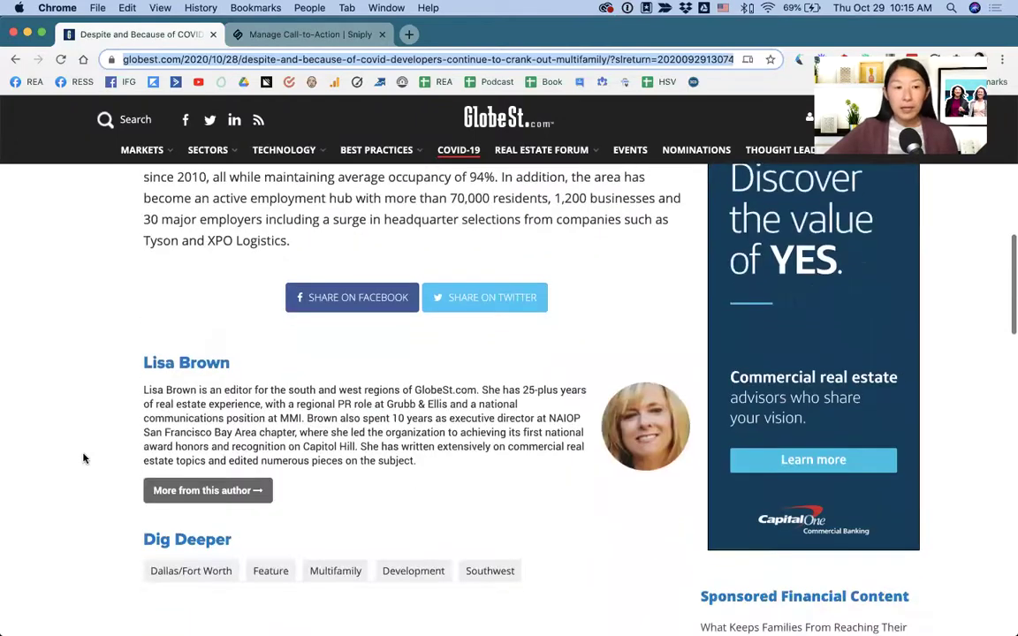
scroll(84, 458, up, 15)
scroll(84, 457, up, 5)
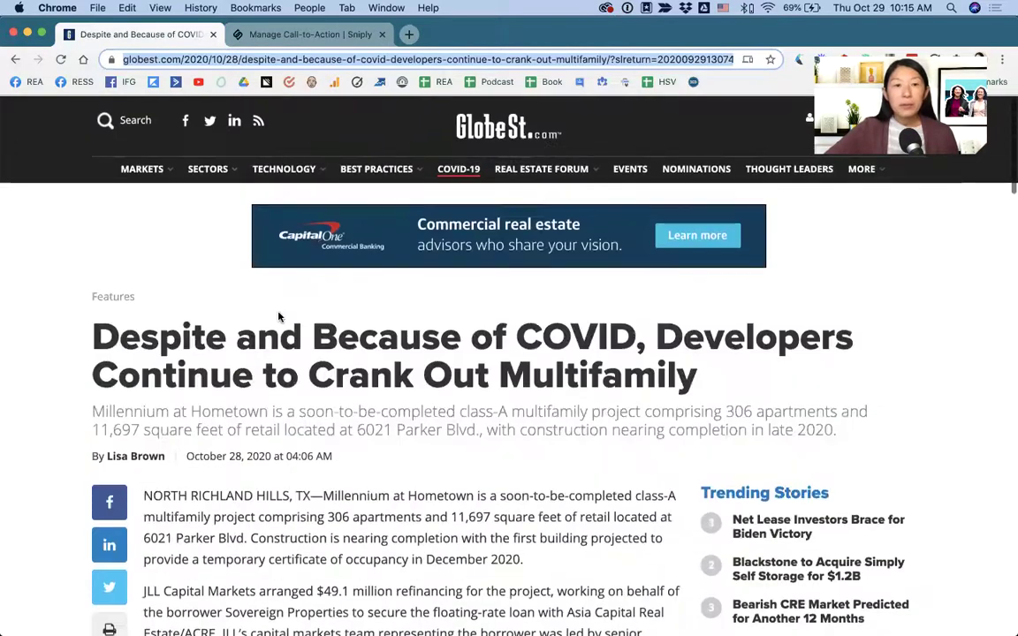
scroll(75, 452, down, 20)
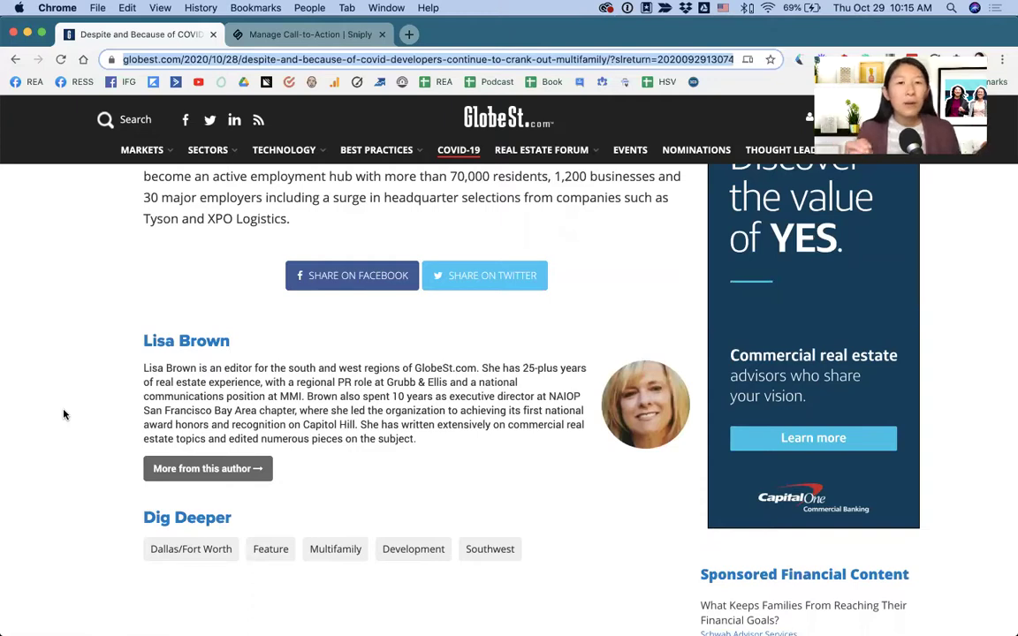
scroll(67, 408, up, 10)
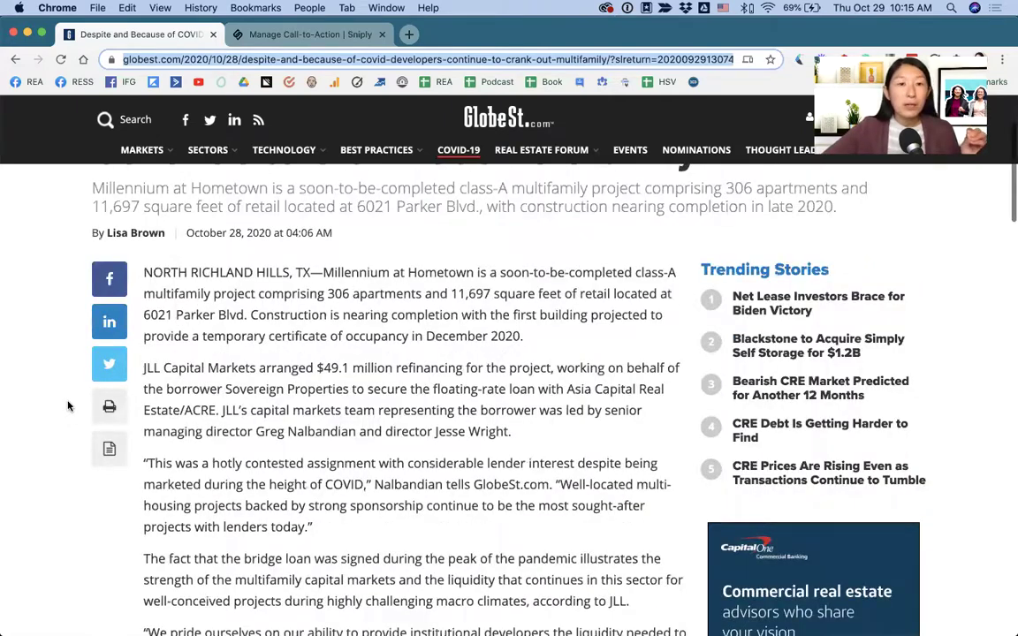
scroll(68, 405, up, 3)
scroll(68, 406, down, 10)
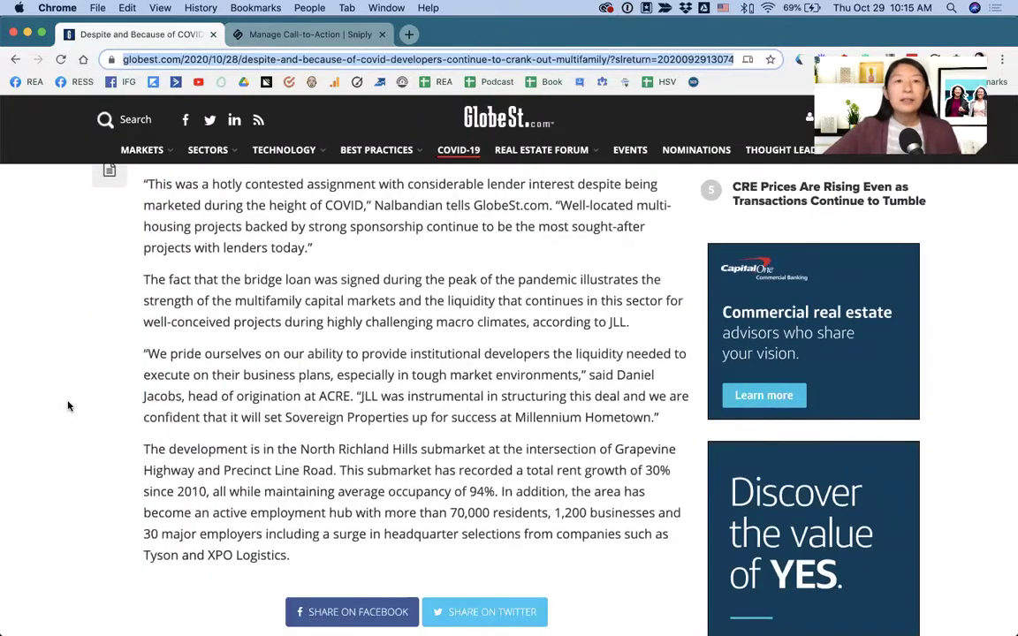
click(75, 405)
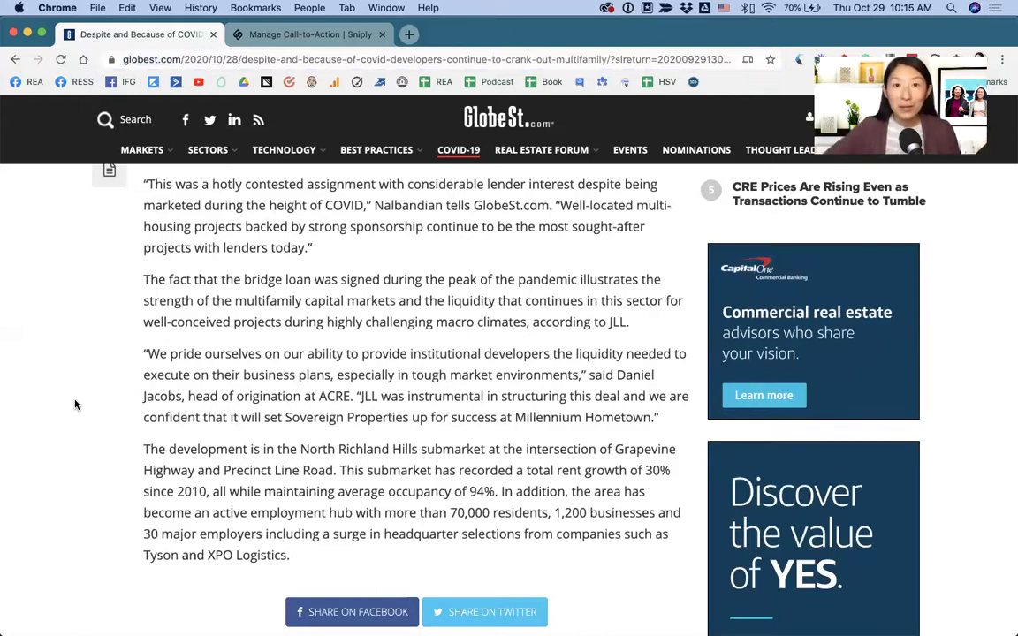
scroll(75, 405, up, 10)
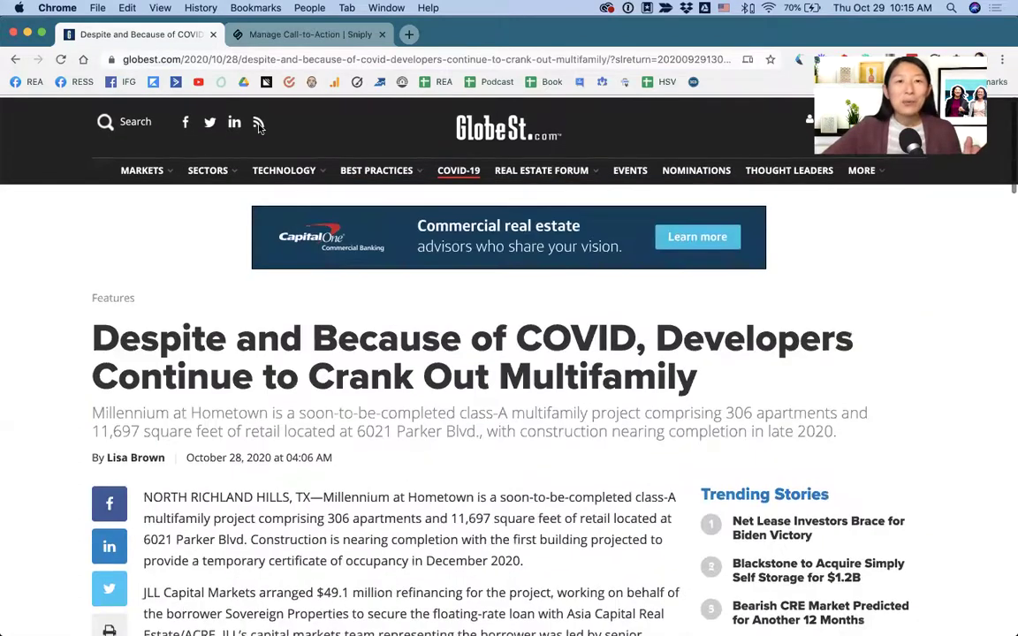
Copy the GlobeSt article's web address up to "multifamily/", leaving out the "?slreturn" query string
click(263, 60)
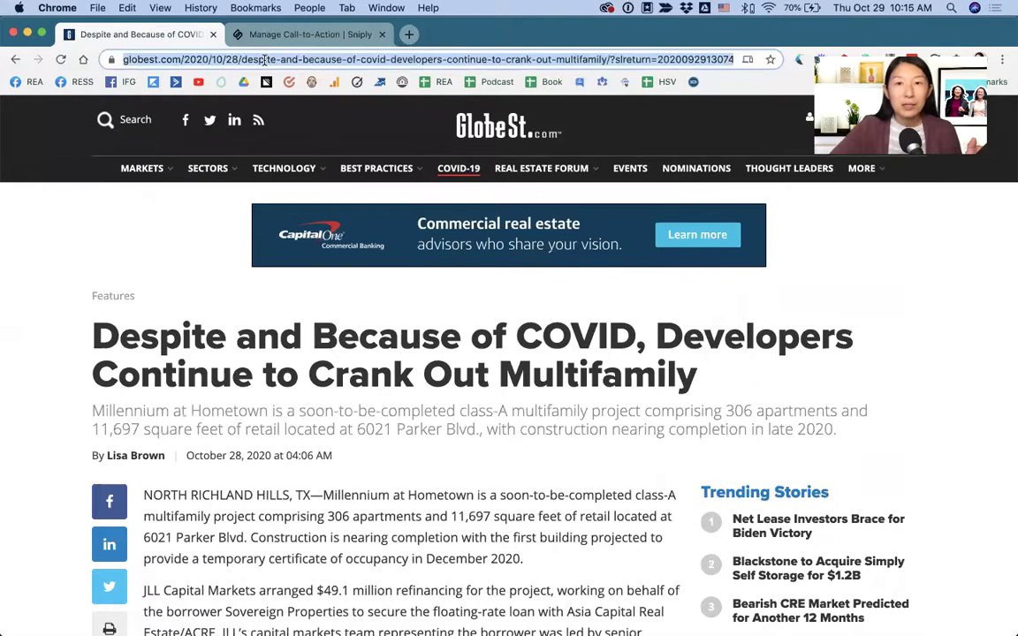
click(669, 60)
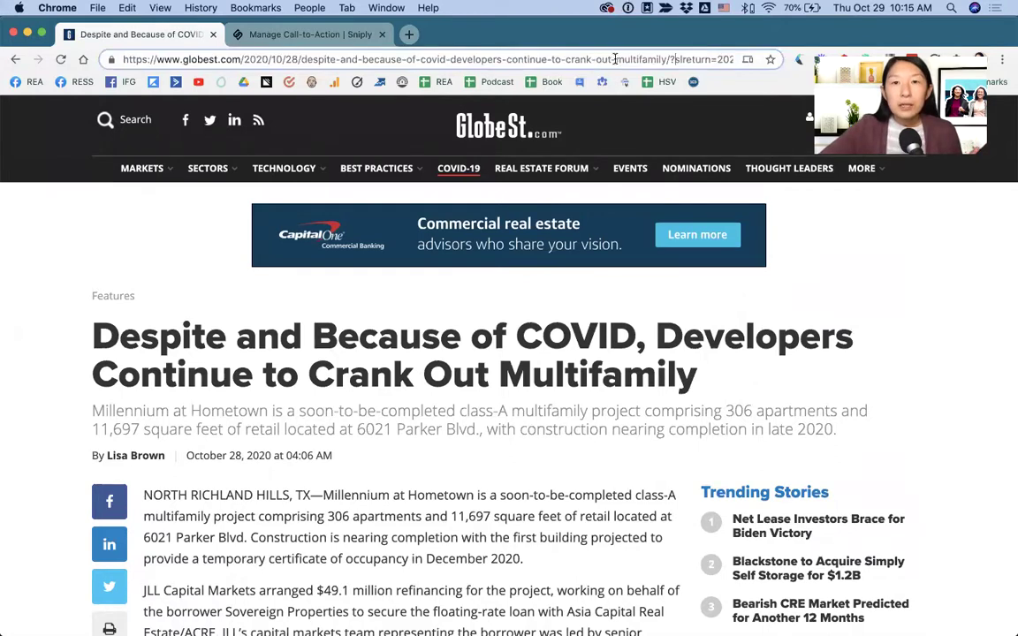
drag(669, 59, 673, 59)
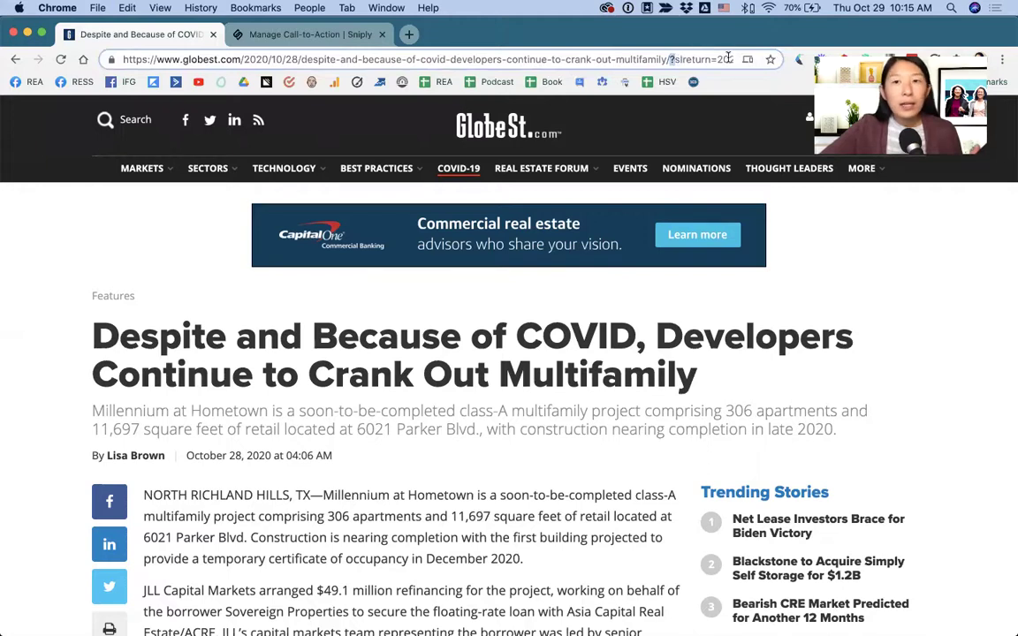
drag(668, 59, 119, 60)
key(super+c)
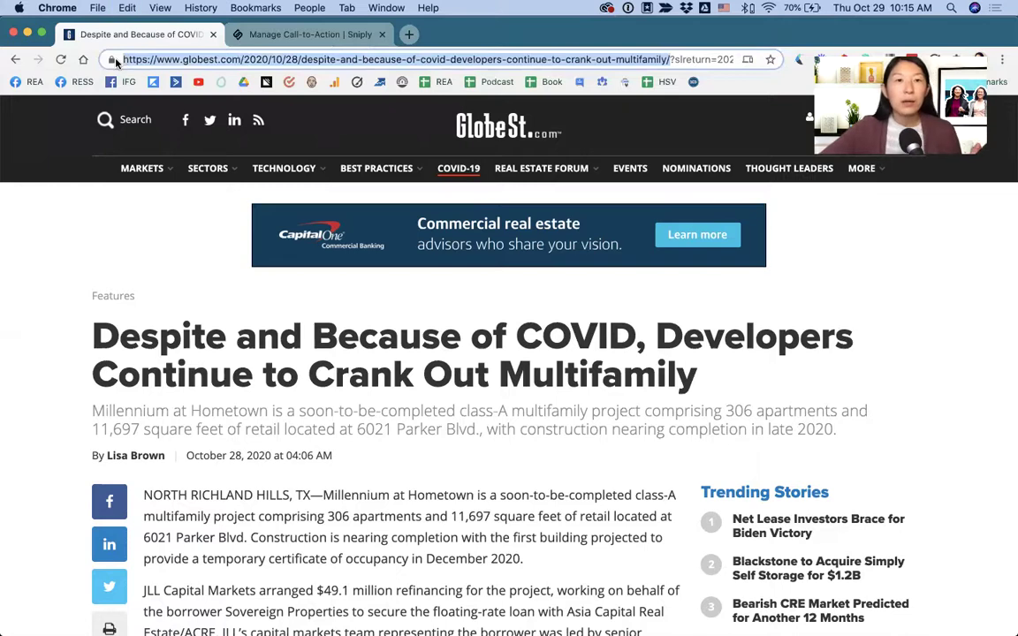
click(511, 62)
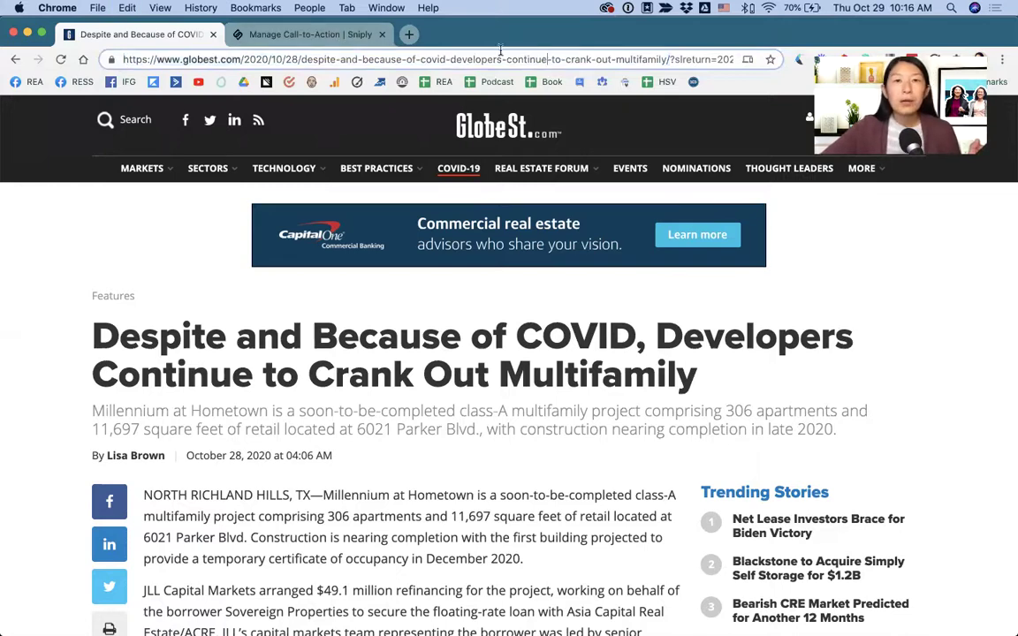
Switch to Sniply and start a new snip from the copied article address
click(309, 34)
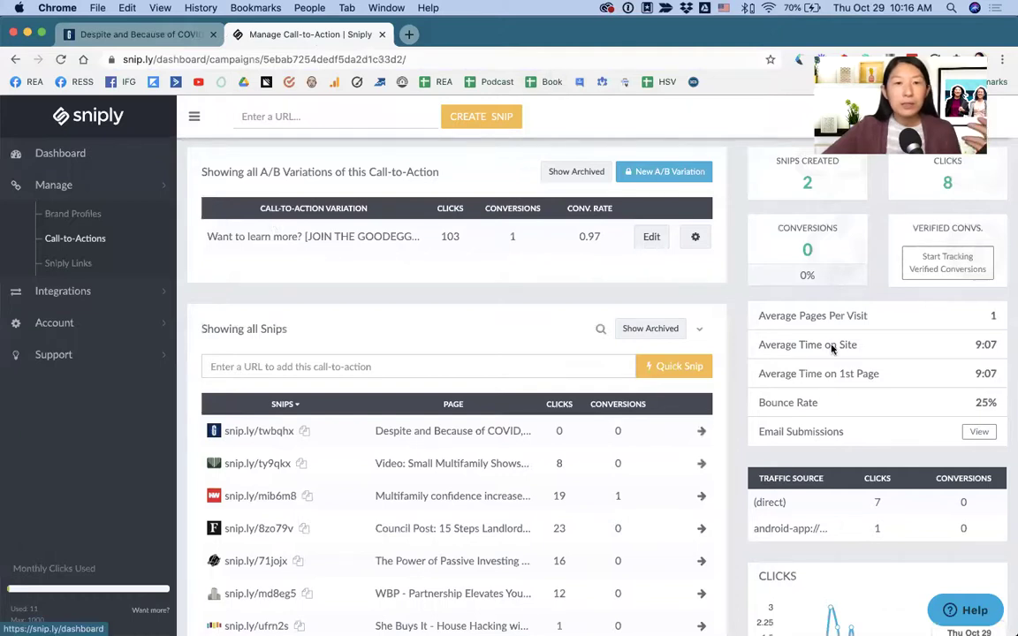
click(336, 114)
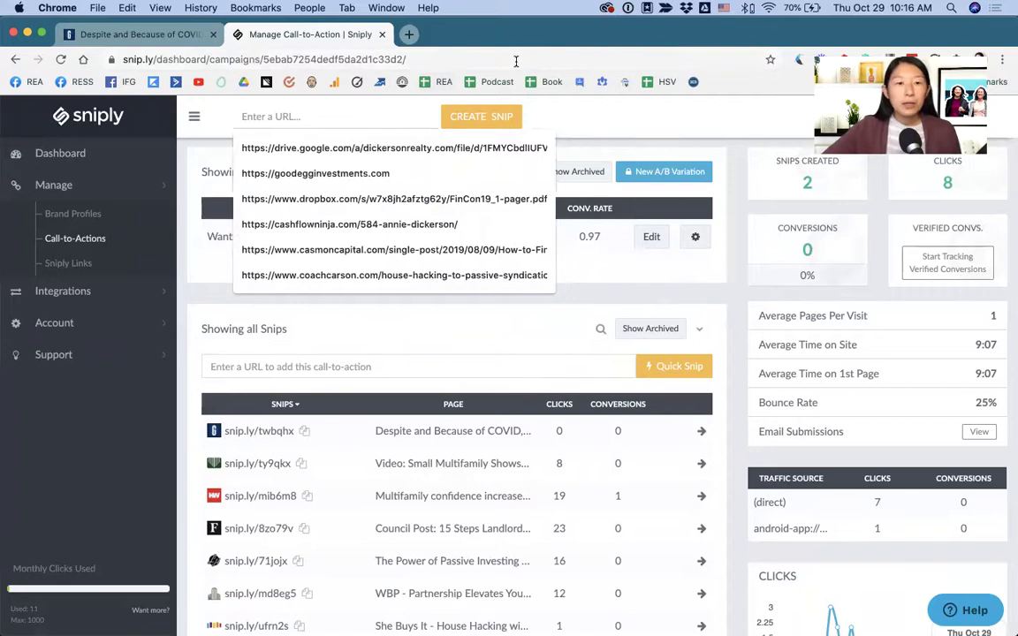
key(super+v)
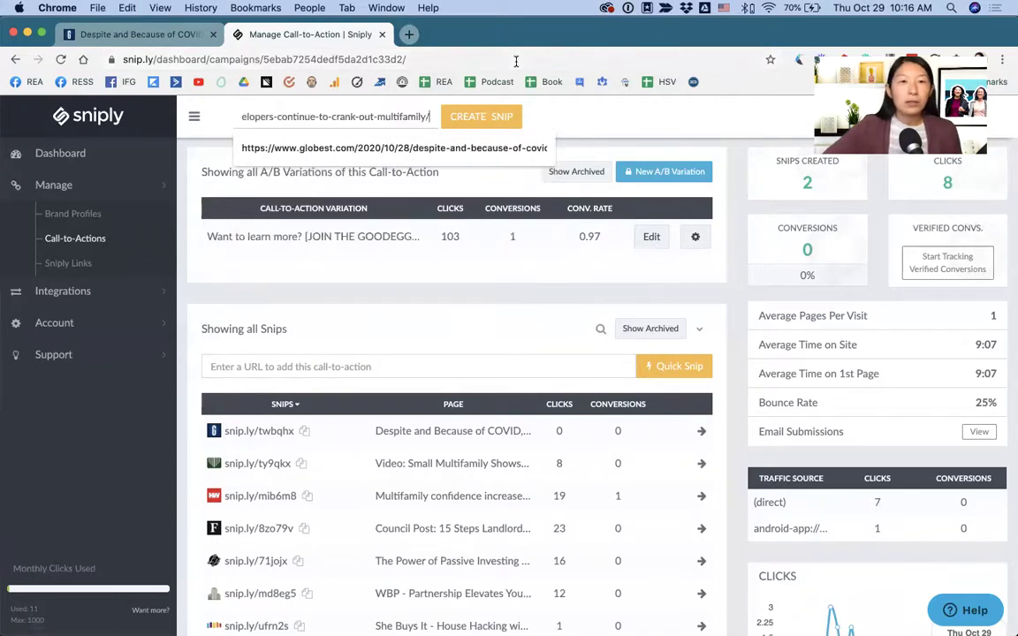
click(467, 118)
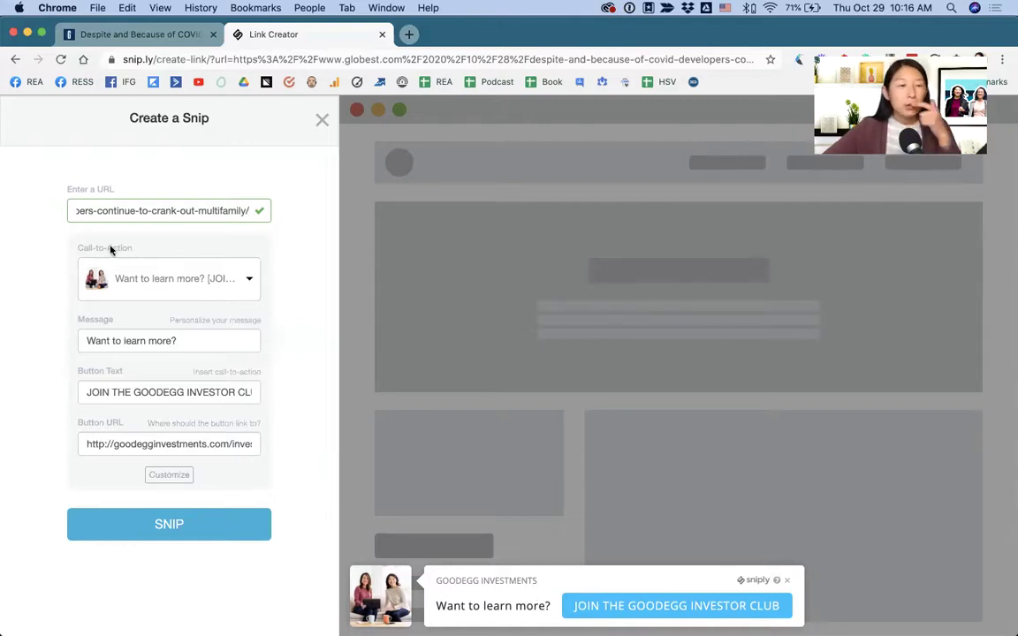
Generate the snip with the "Want to learn more?" call-to-action and copy its short link
click(246, 281)
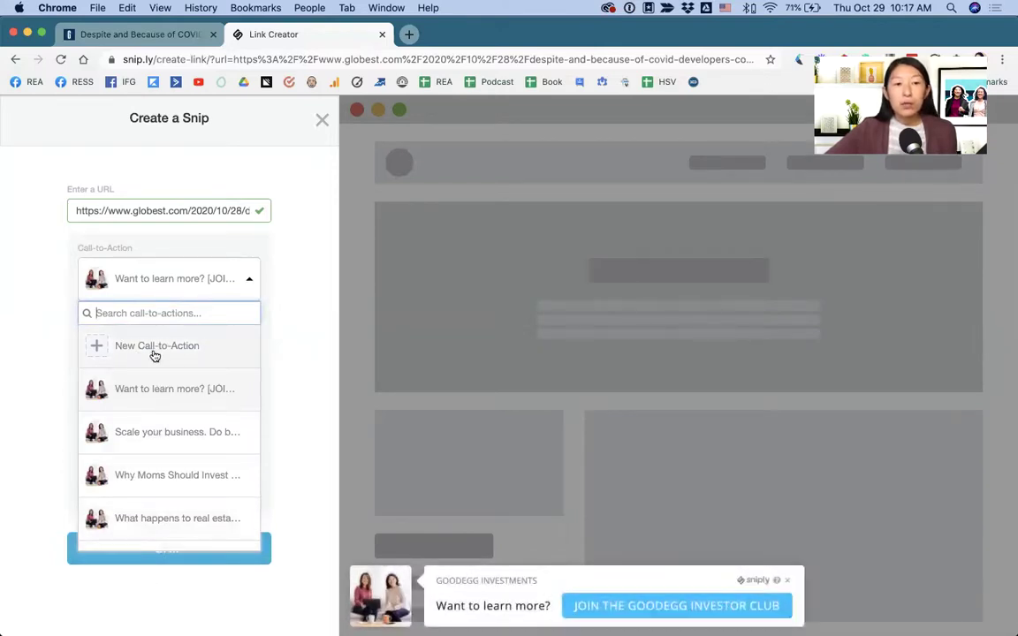
click(298, 334)
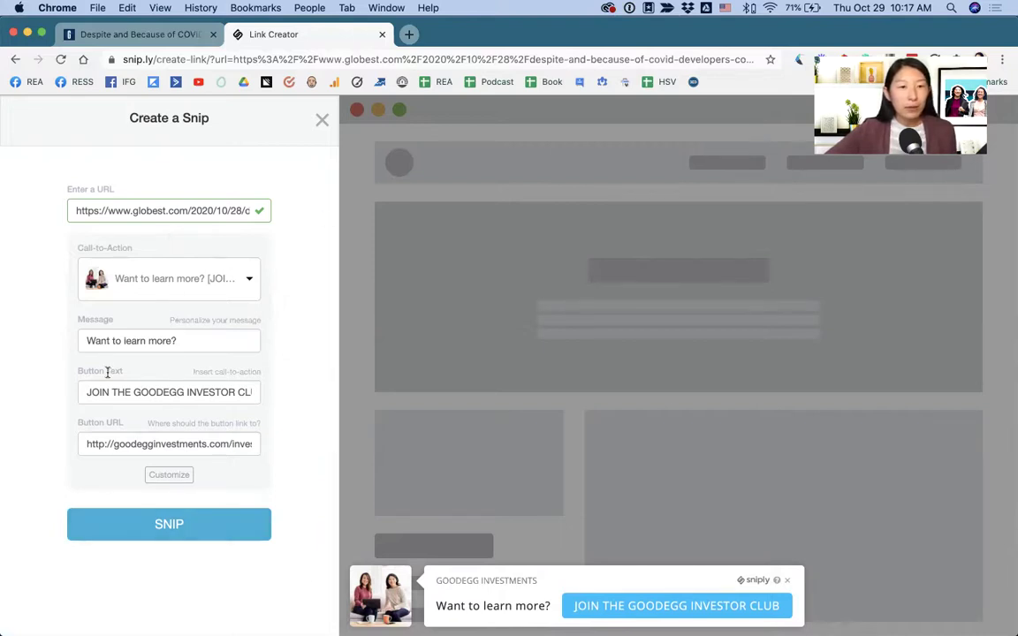
click(154, 530)
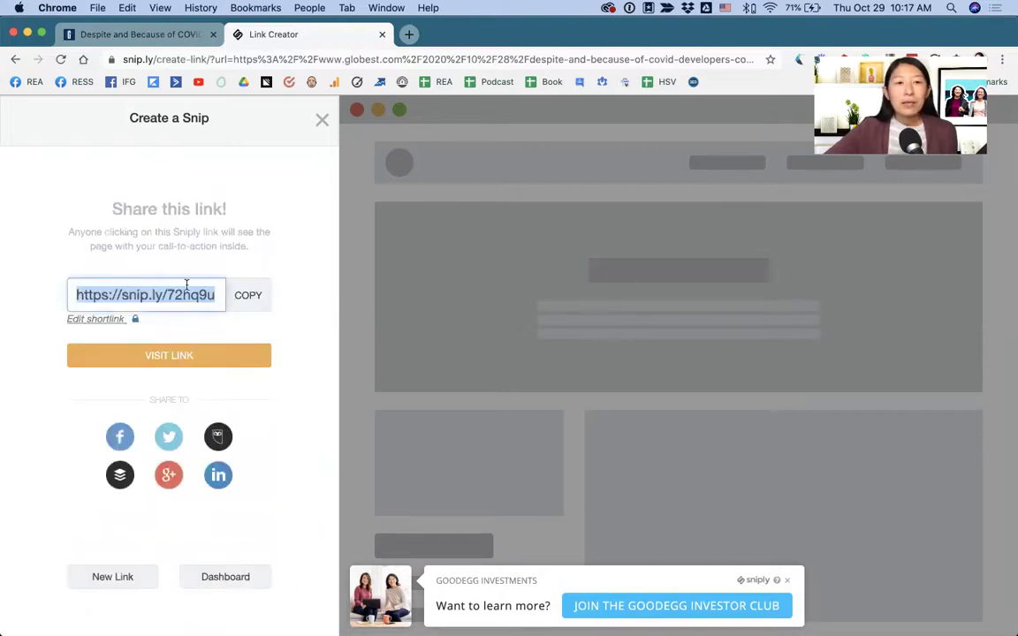
click(253, 296)
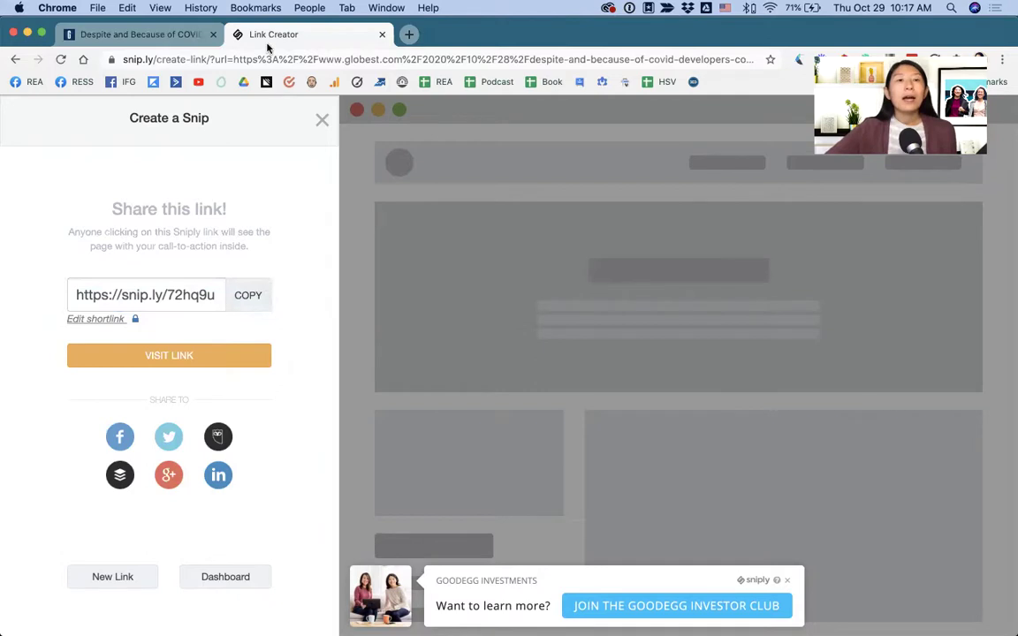
click(160, 34)
click(409, 33)
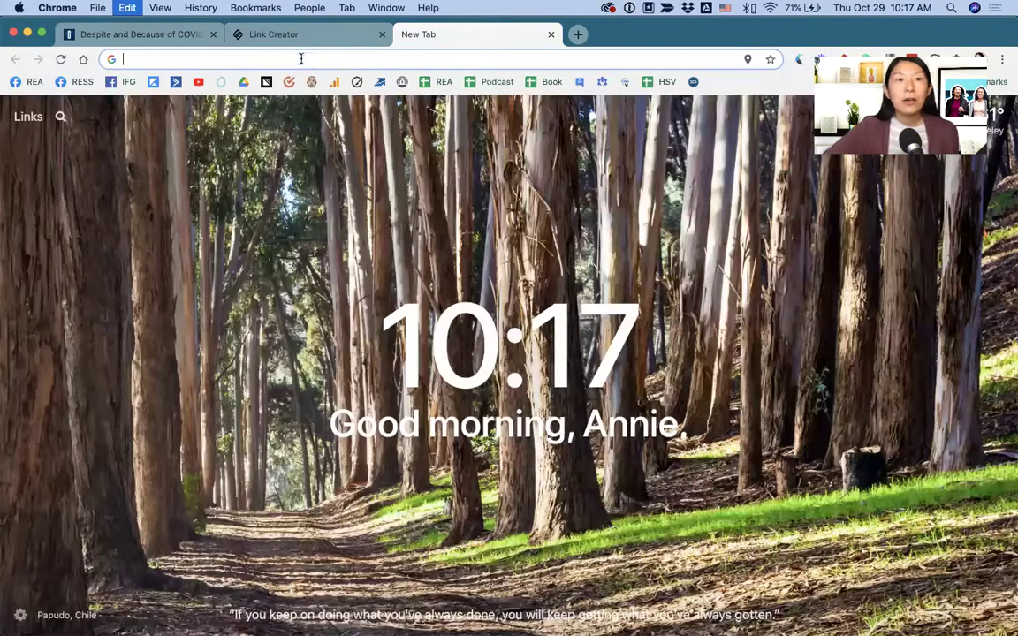
key(super+v)
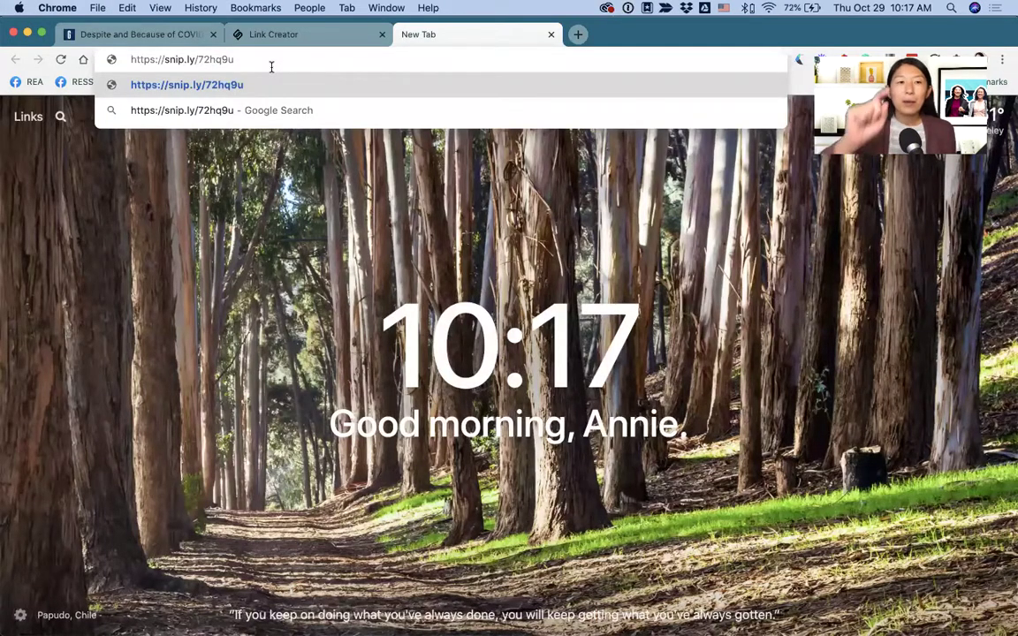
key(Return)
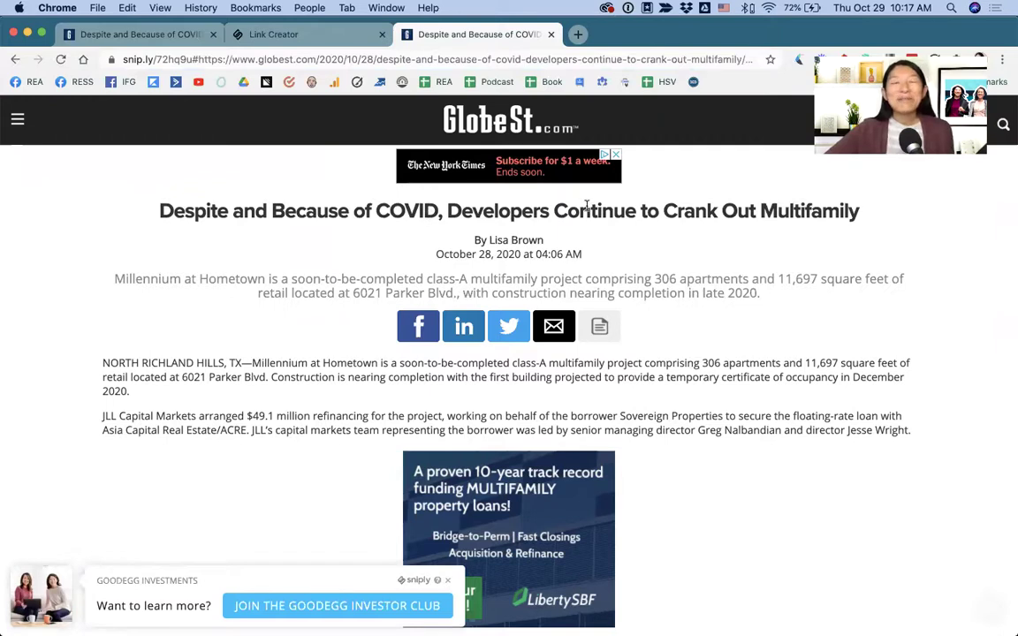
Examine how the call-to-action overlay appears along the full length of the snipped article
scroll(720, 372, down, 10)
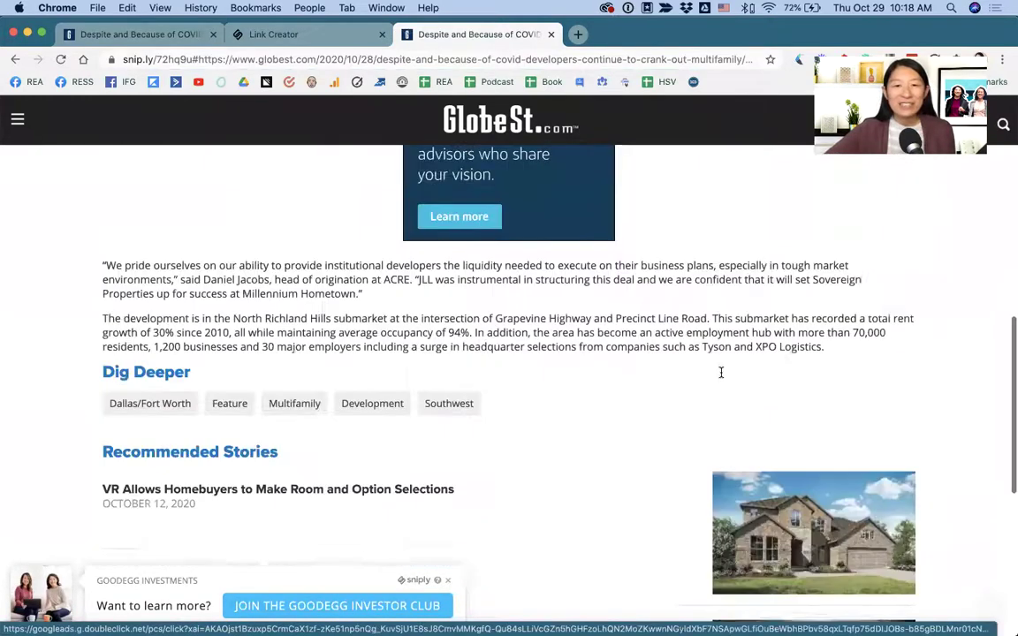
scroll(721, 372, up, 10)
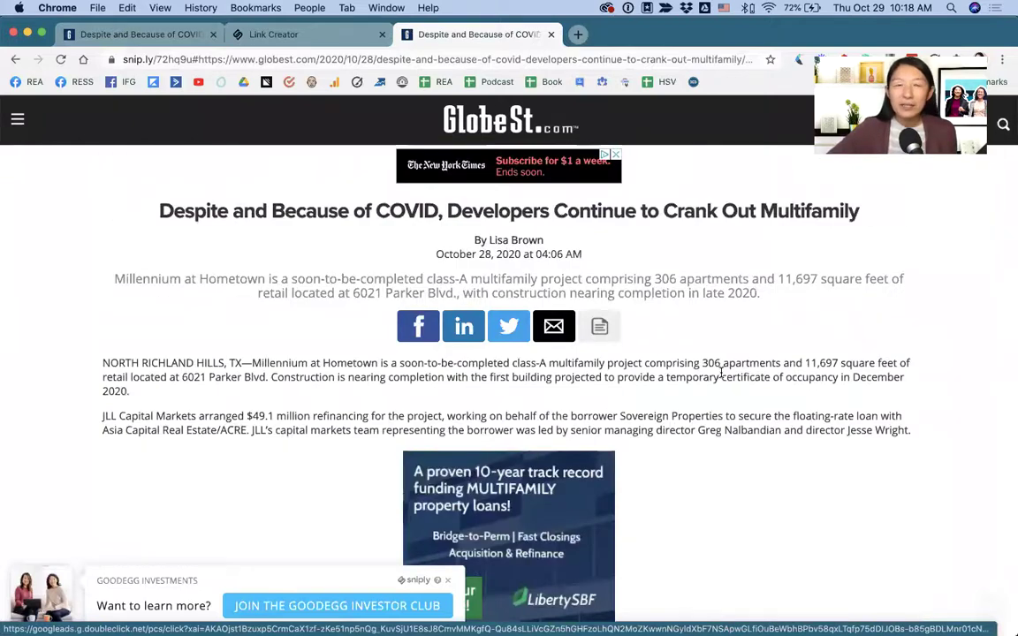
scroll(666, 442, down, 1)
scroll(667, 442, up, 1)
scroll(668, 443, down, 3)
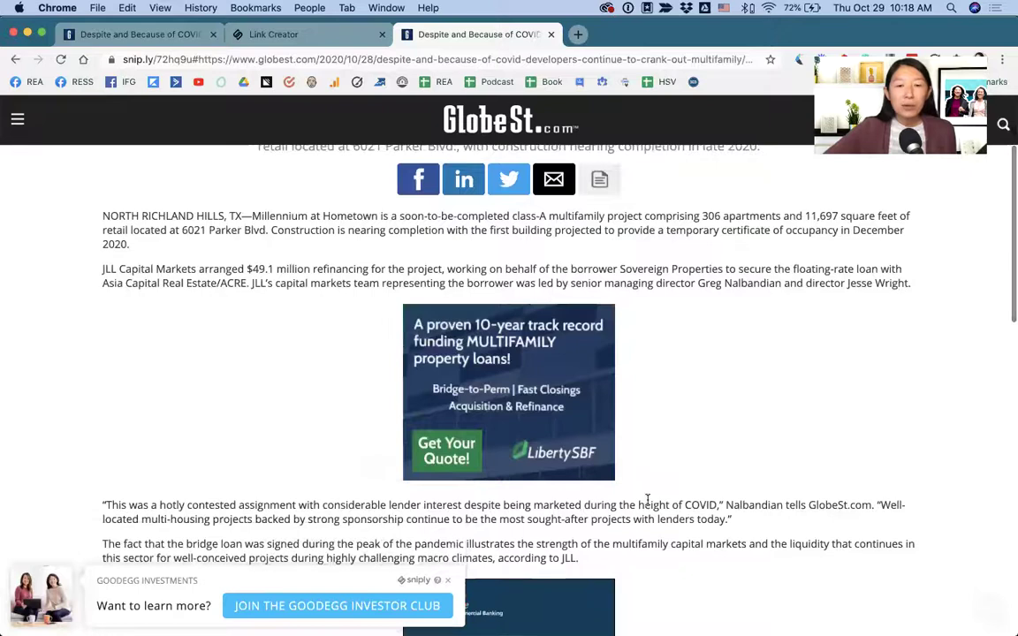
scroll(648, 500, down, 2)
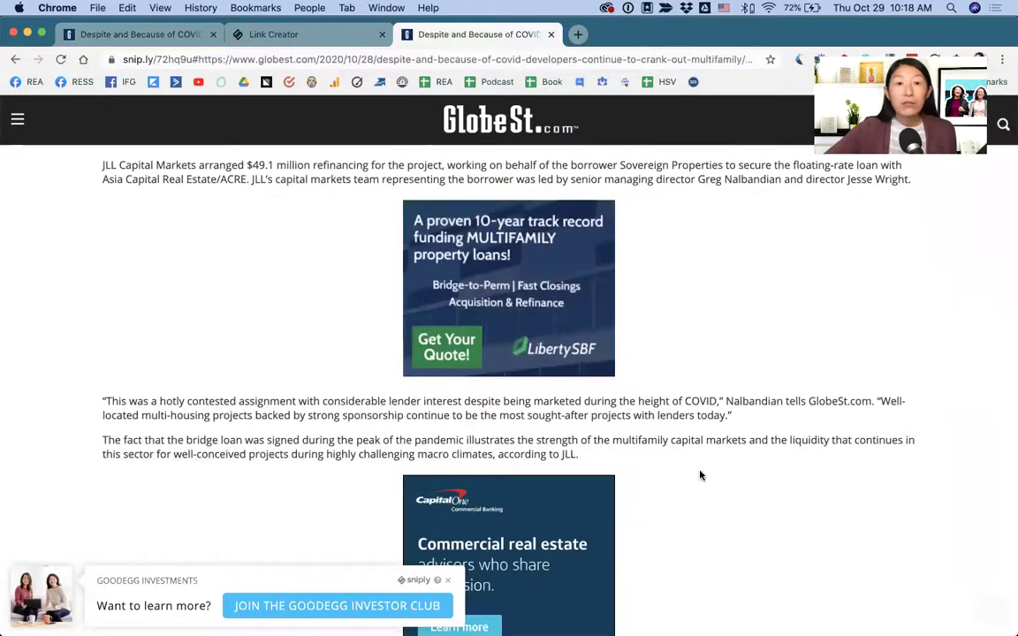
scroll(700, 475, down, 6)
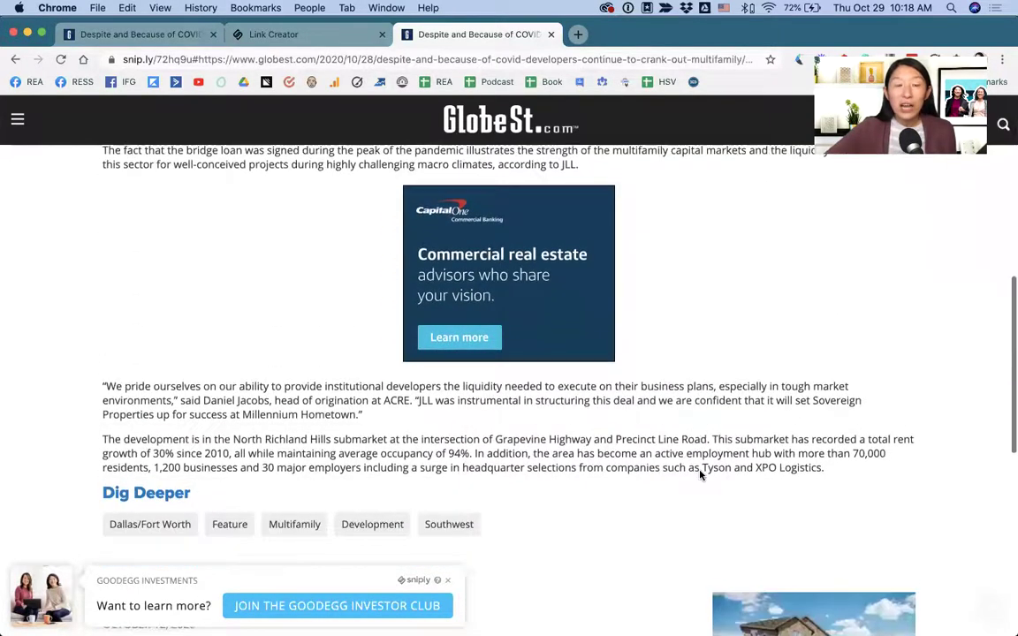
scroll(699, 475, down, 5)
scroll(624, 479, up, 20)
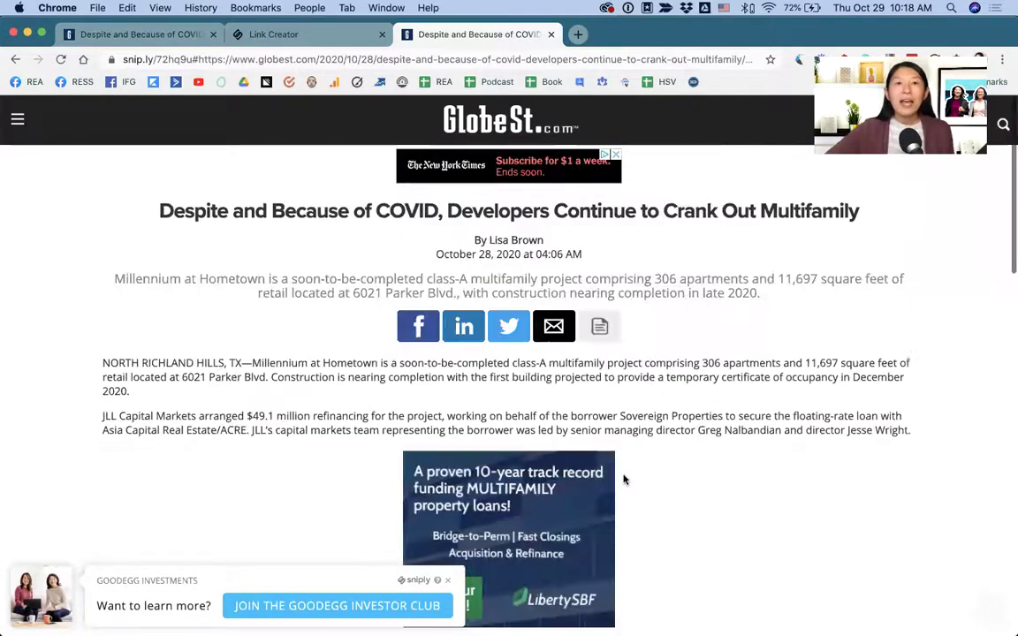